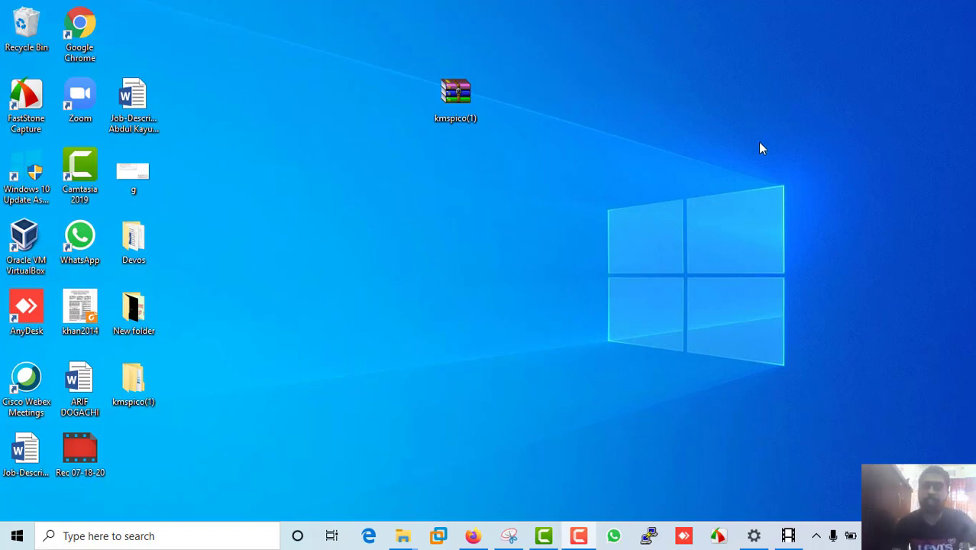
# Reveal the hidden tray icons and refresh the desktop six times.
pyautogui.click(815, 535)
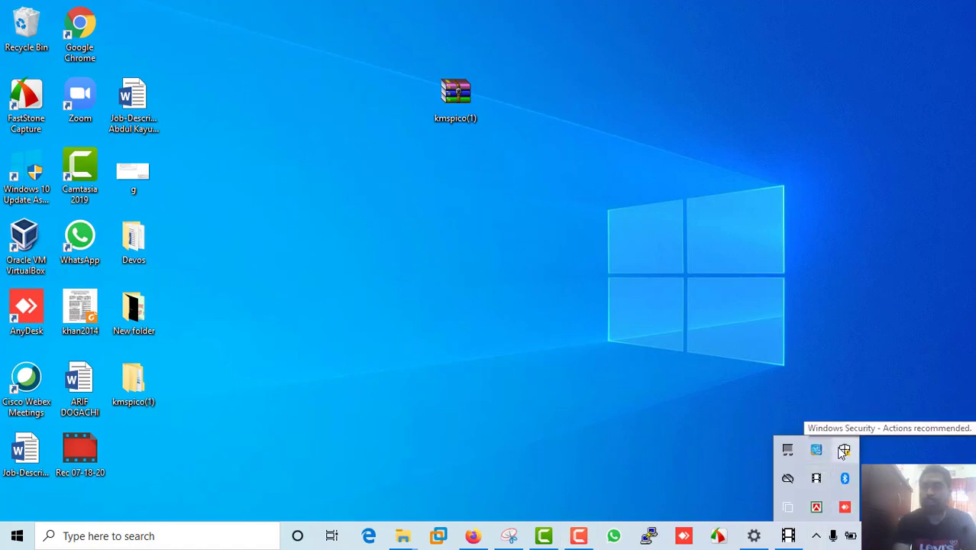
pyautogui.rightClick(507, 254)
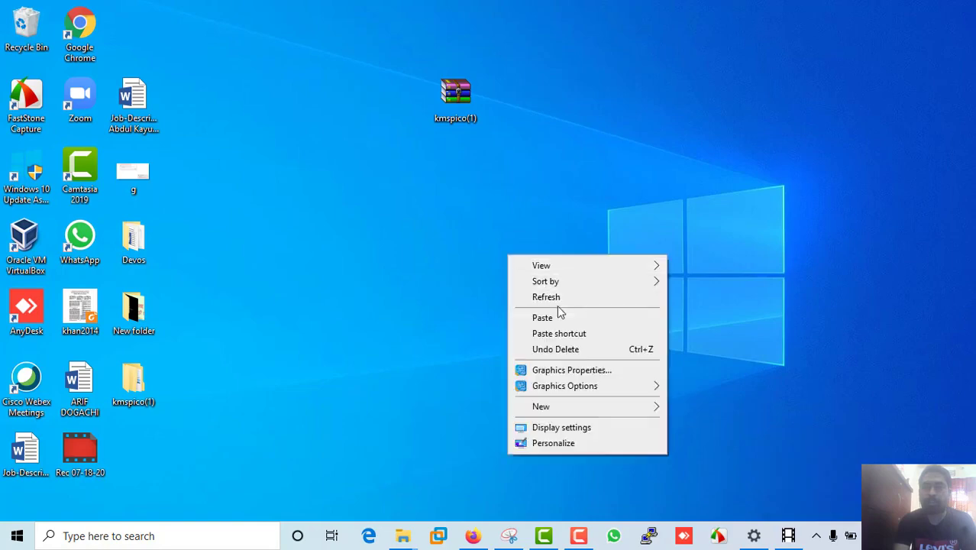
pyautogui.click(535, 294)
pyautogui.rightClick(498, 244)
pyautogui.click(537, 292)
pyautogui.rightClick(514, 252)
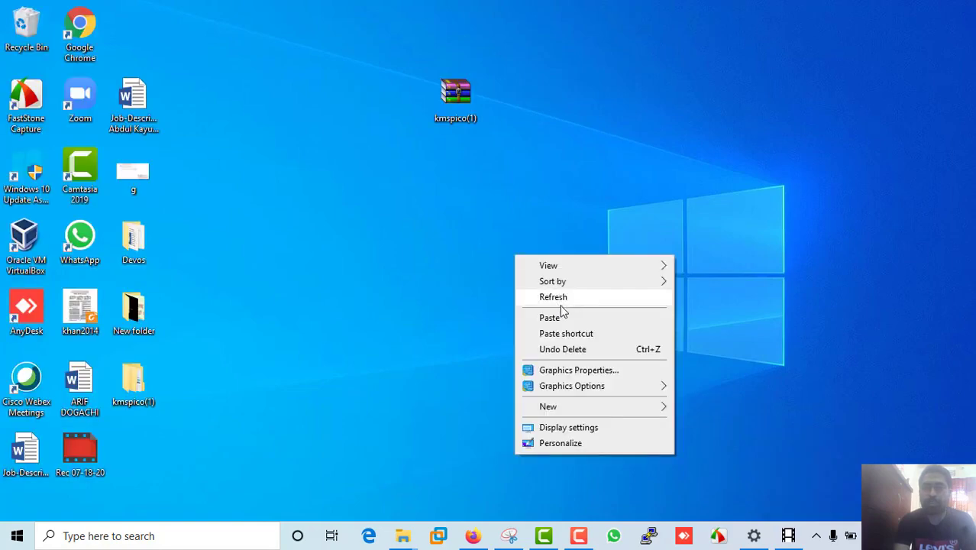
pyautogui.click(555, 298)
pyautogui.rightClick(503, 261)
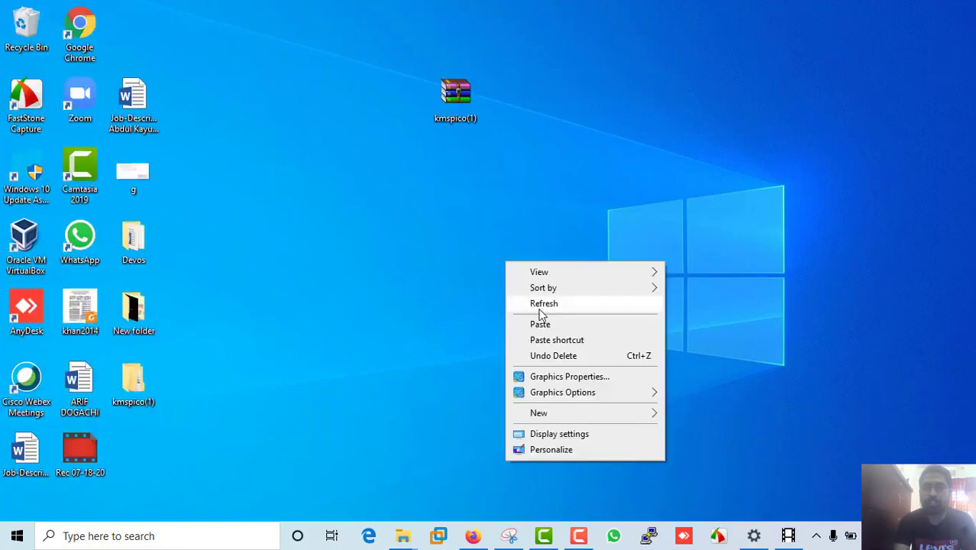
pyautogui.click(542, 305)
pyautogui.rightClick(487, 274)
pyautogui.click(527, 321)
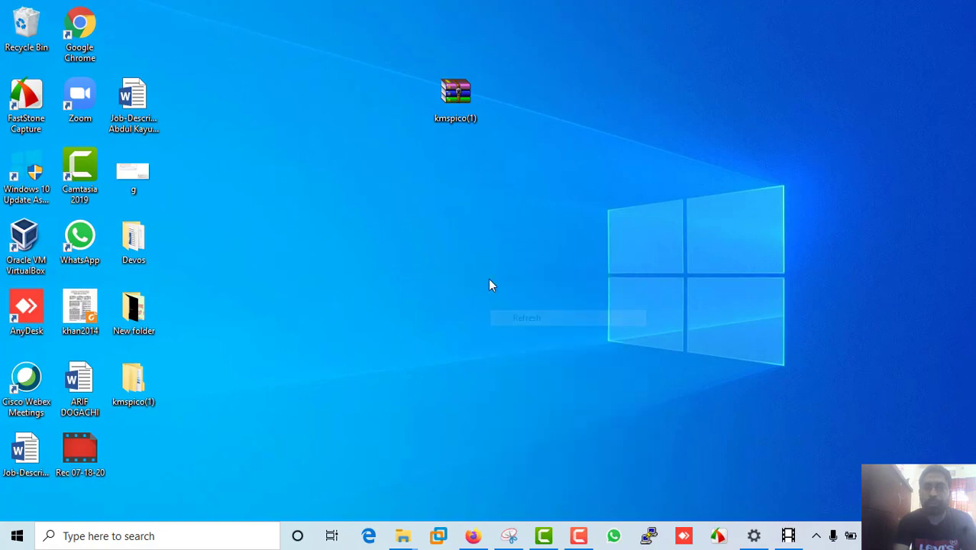
pyautogui.rightClick(488, 278)
pyautogui.click(525, 323)
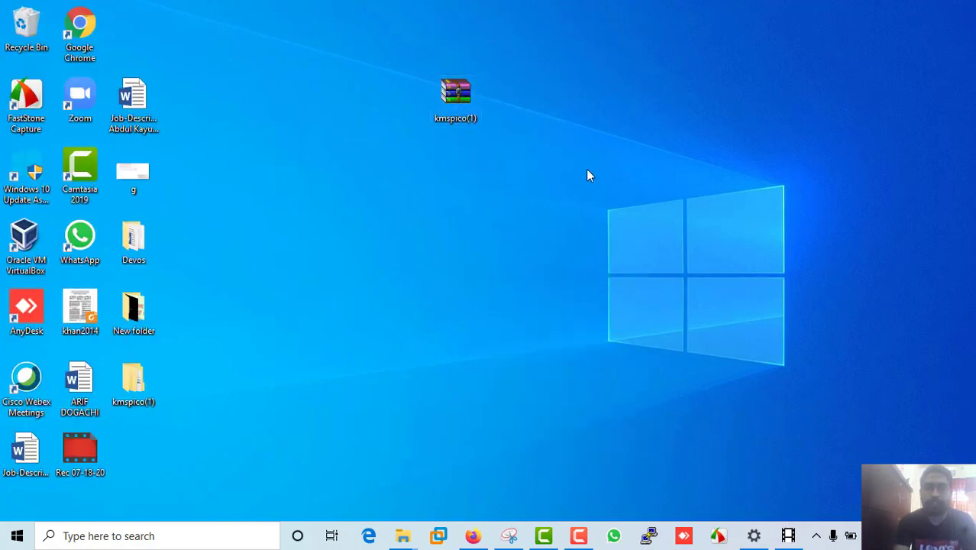
# Extract the kmspico(1) archive with default options and close the encrypted-file password prompt.
pyautogui.rightClick(464, 105)
pyautogui.click(516, 137)
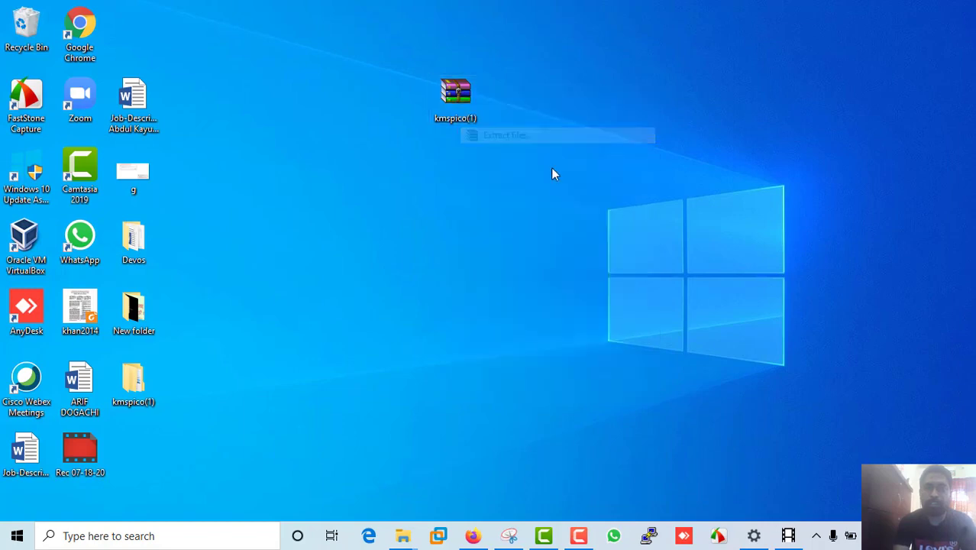
pyautogui.click(530, 414)
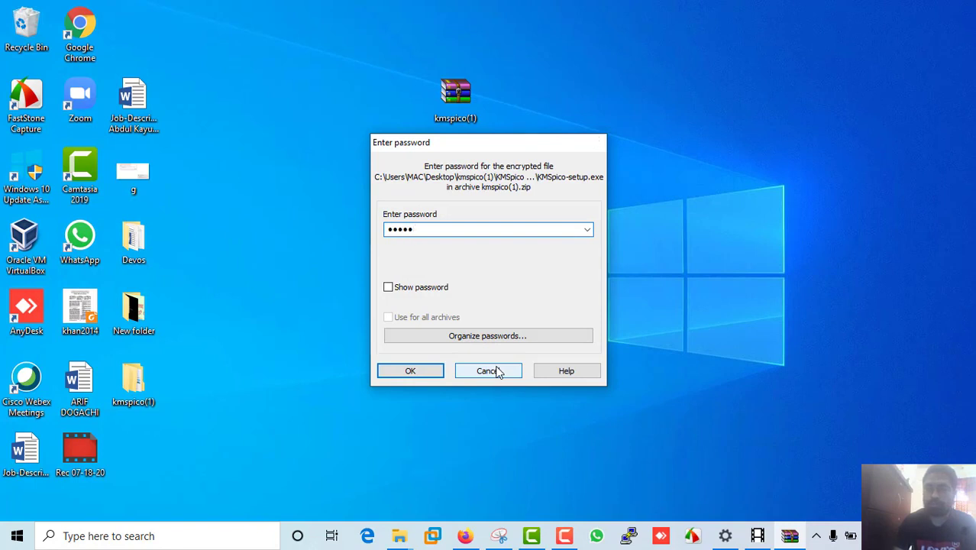
pyautogui.click(496, 370)
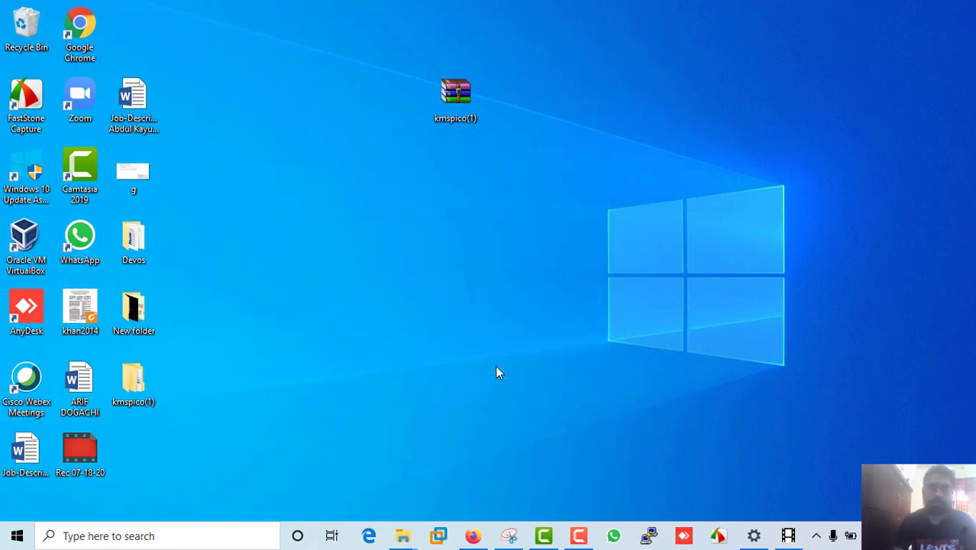
# Run KMSpico-setup from kmspico(1) > KMSpico Activator and dismiss the virus error.
pyautogui.doubleClick(151, 391)
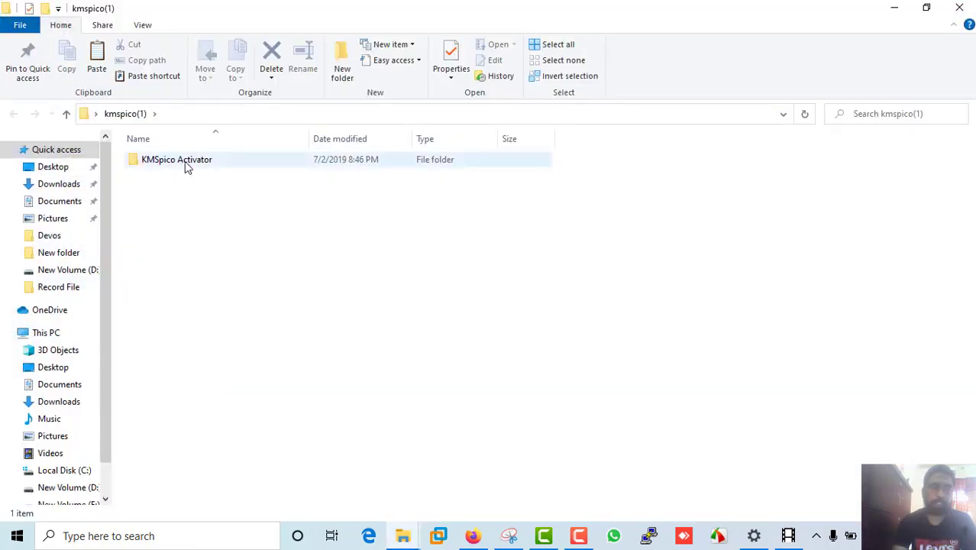
pyautogui.doubleClick(185, 164)
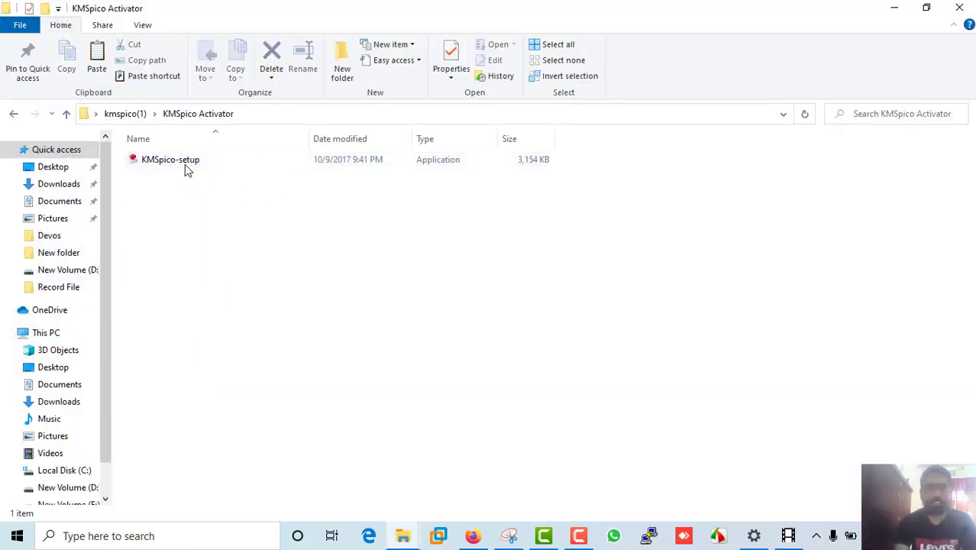
pyautogui.doubleClick(183, 161)
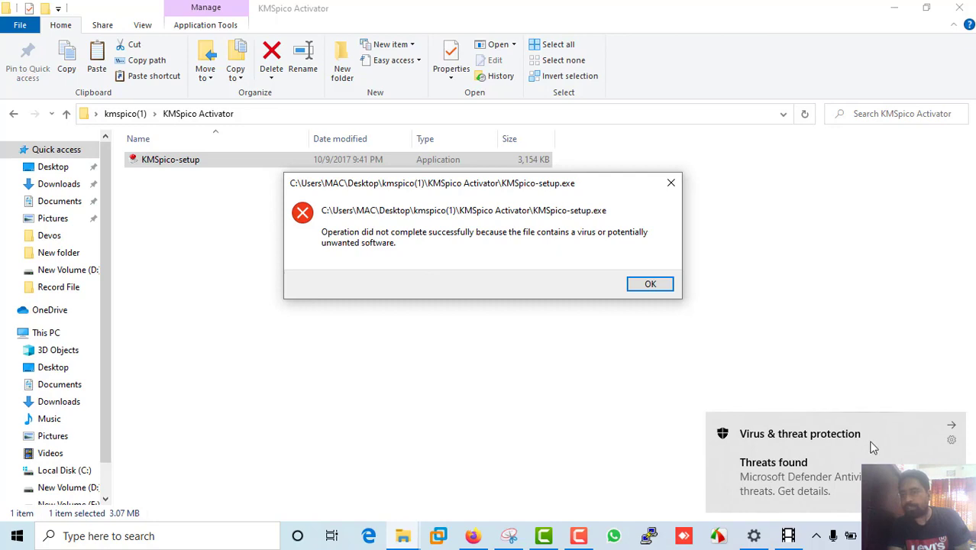
pyautogui.click(647, 283)
# Refresh the folder twice, retry KMSpico-setup, dismiss the virus error again, and close Explorer.
pyautogui.rightClick(325, 240)
pyautogui.click(361, 298)
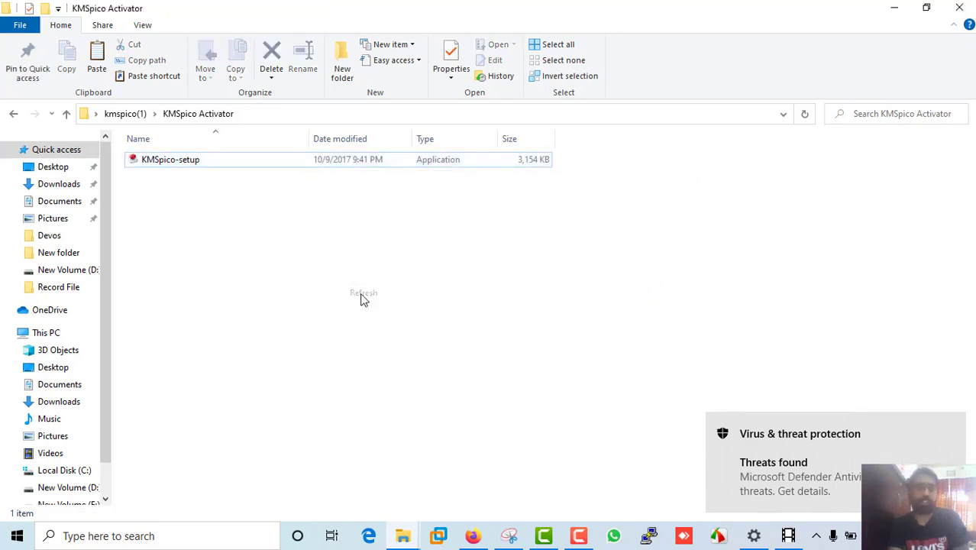
pyautogui.rightClick(329, 241)
pyautogui.click(368, 299)
pyautogui.doubleClick(178, 159)
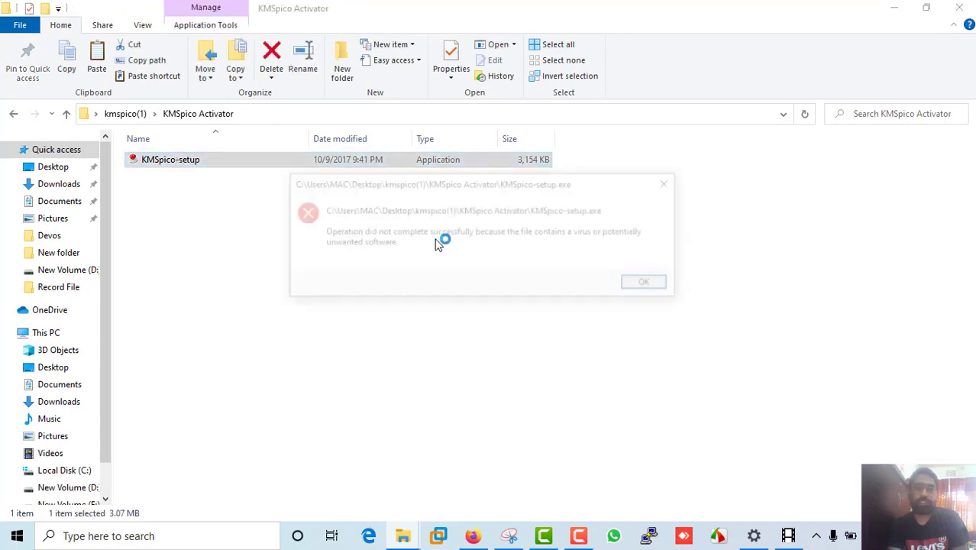
pyautogui.click(650, 282)
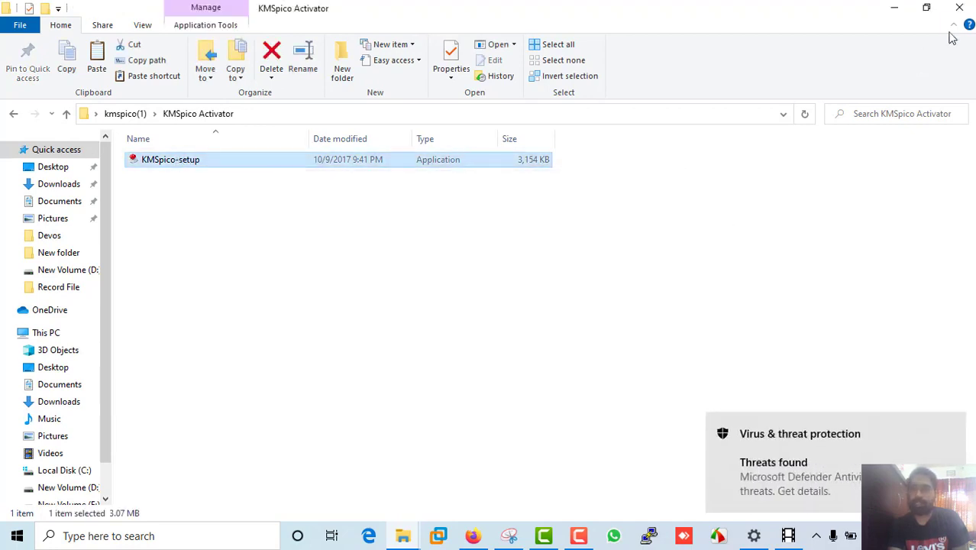
pyautogui.click(958, 8)
# Refresh the desktop six times in a row.
pyautogui.rightClick(502, 198)
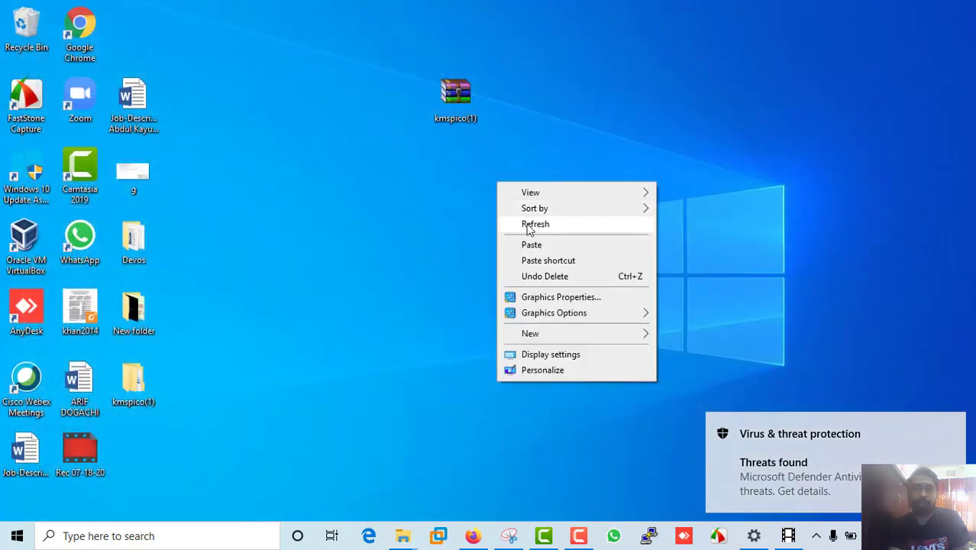
pyautogui.click(535, 226)
pyautogui.rightClick(346, 172)
pyautogui.click(391, 215)
pyautogui.rightClick(345, 171)
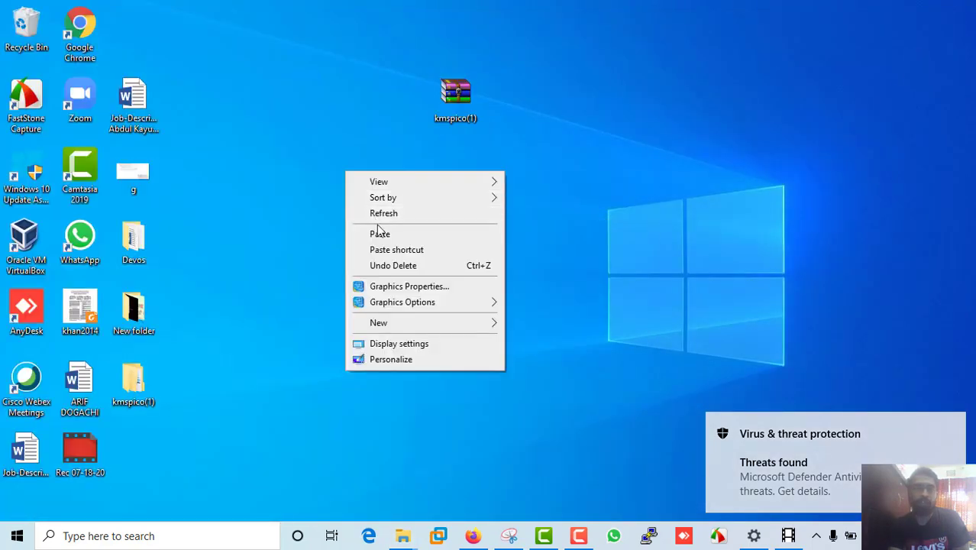
pyautogui.click(361, 209)
pyautogui.rightClick(362, 208)
pyautogui.click(356, 210)
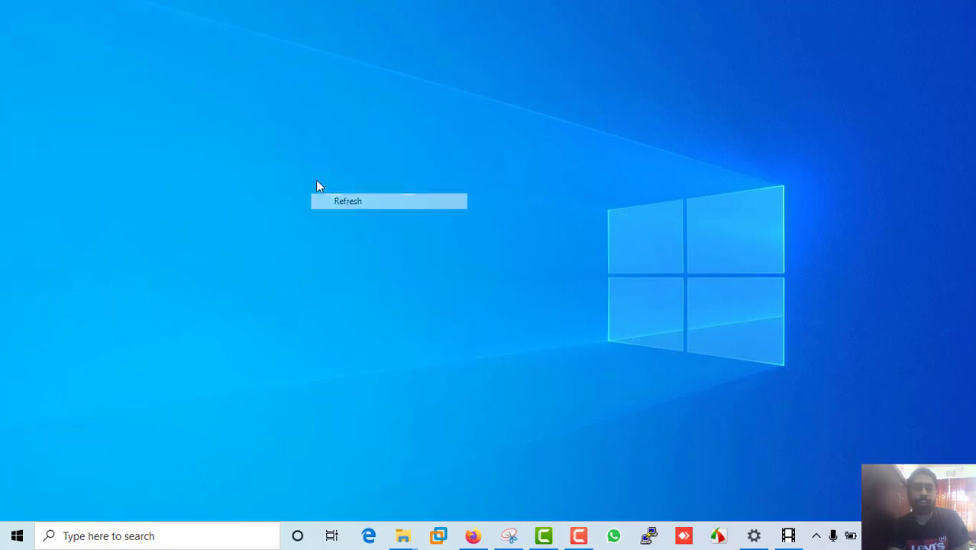
pyautogui.rightClick(314, 176)
pyautogui.click(355, 222)
pyautogui.rightClick(317, 175)
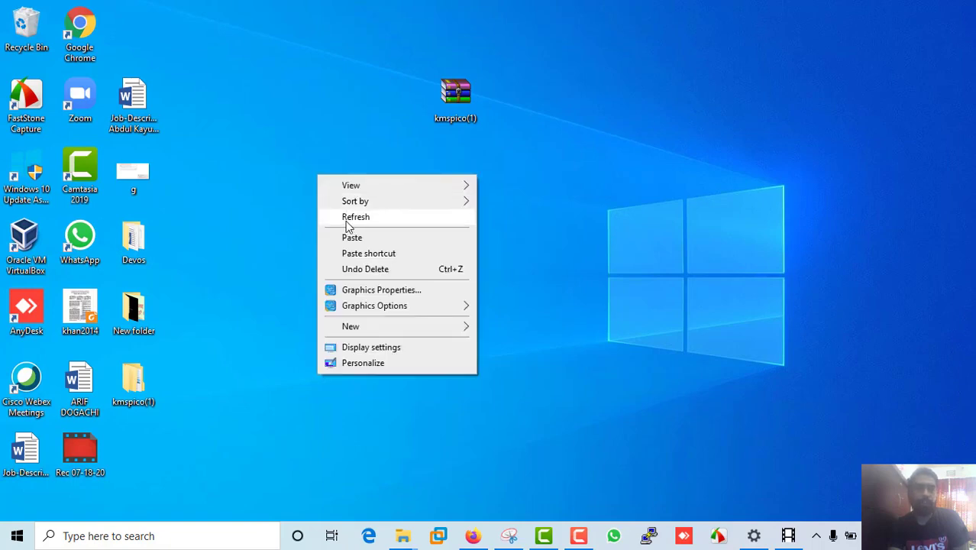
pyautogui.click(350, 220)
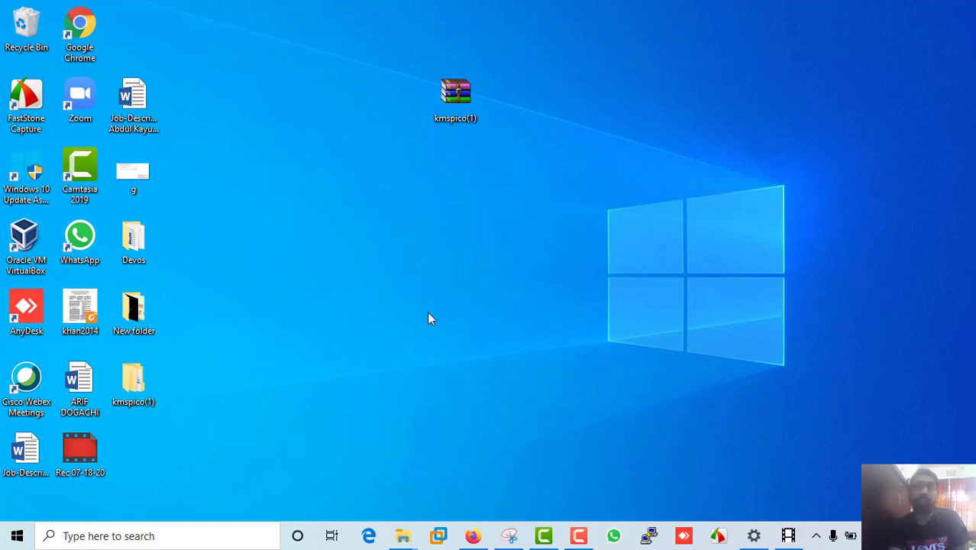
# Refresh the desktop four more times and dismiss the Threats found notification.
pyautogui.rightClick(317, 195)
pyautogui.click(354, 237)
pyautogui.rightClick(309, 195)
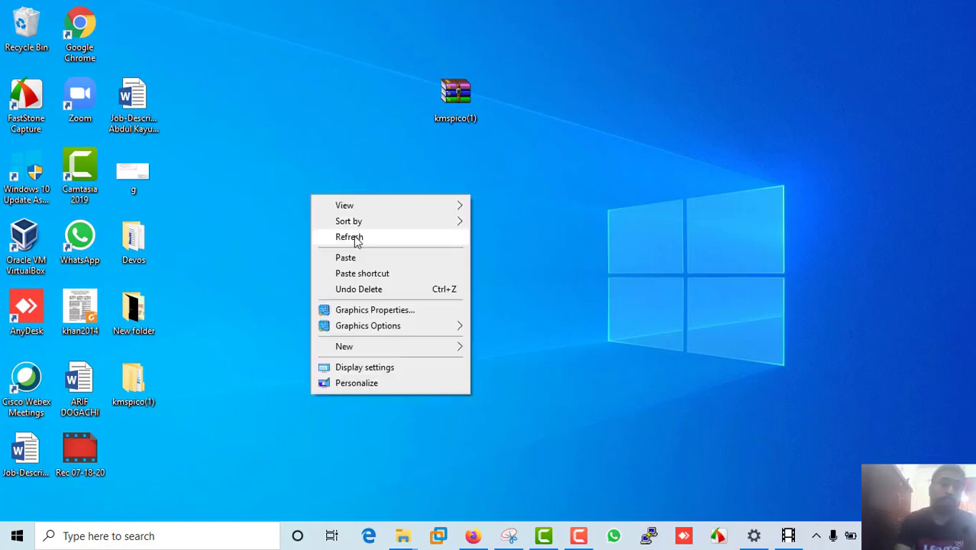
pyautogui.click(351, 236)
pyautogui.rightClick(310, 197)
pyautogui.click(340, 238)
pyautogui.rightClick(298, 195)
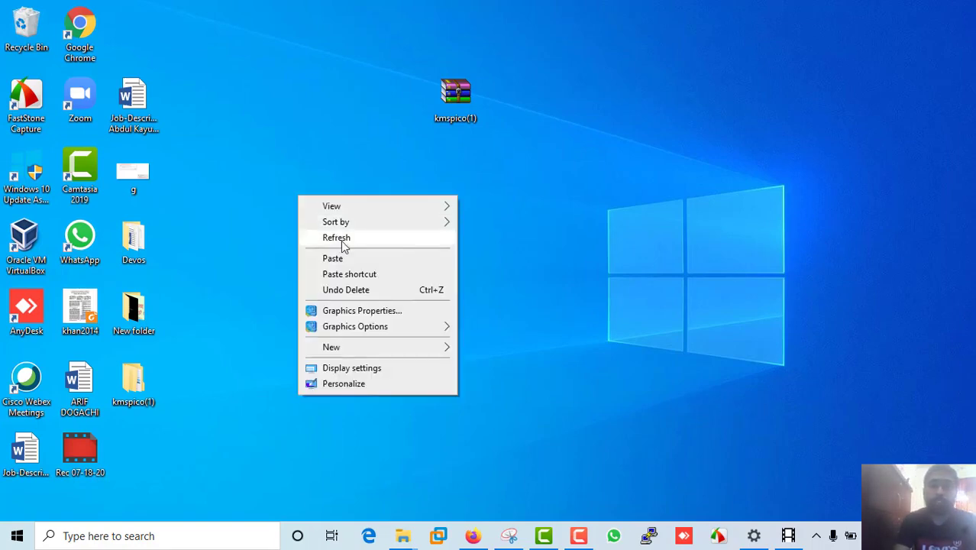
pyautogui.click(341, 239)
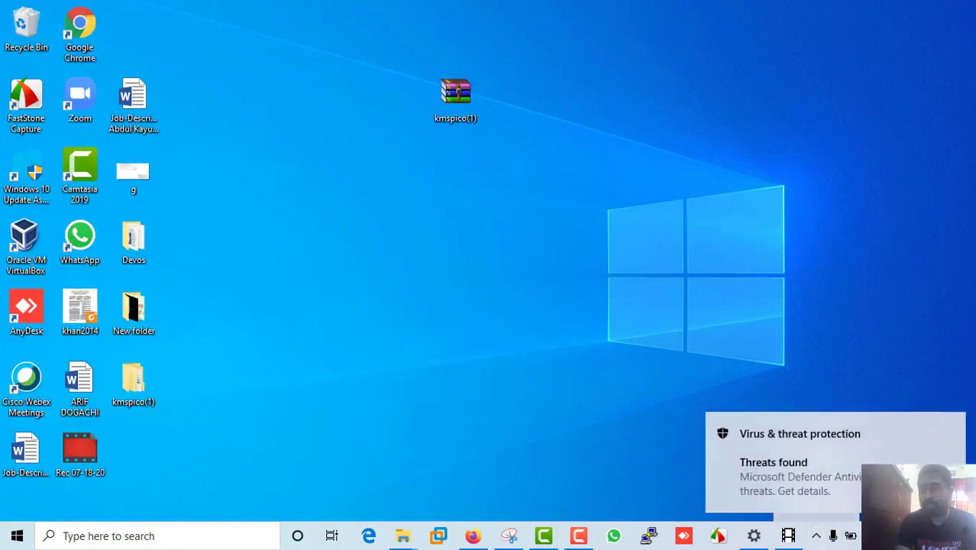
pyautogui.click(952, 423)
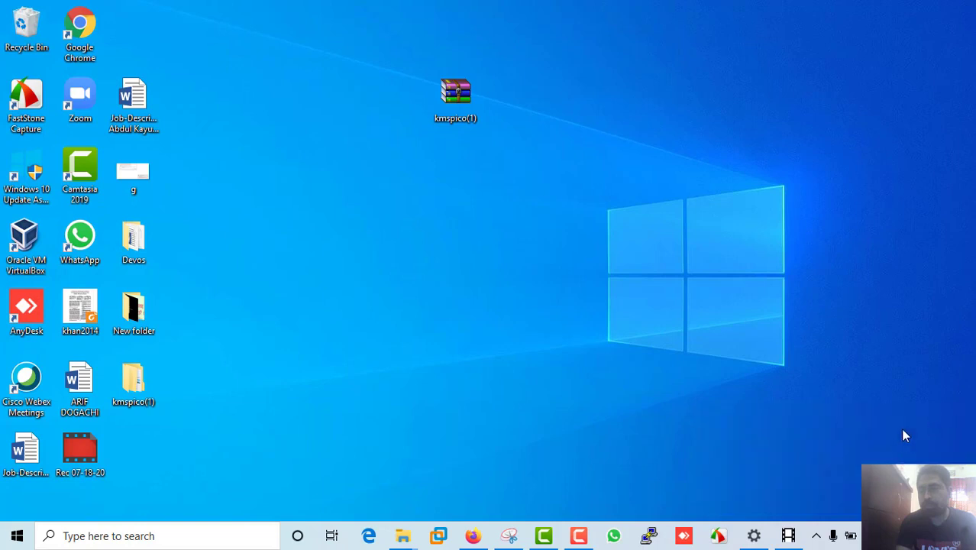
# Launch Windows Security from the notification area and go to Virus & threat protection.
pyautogui.click(816, 535)
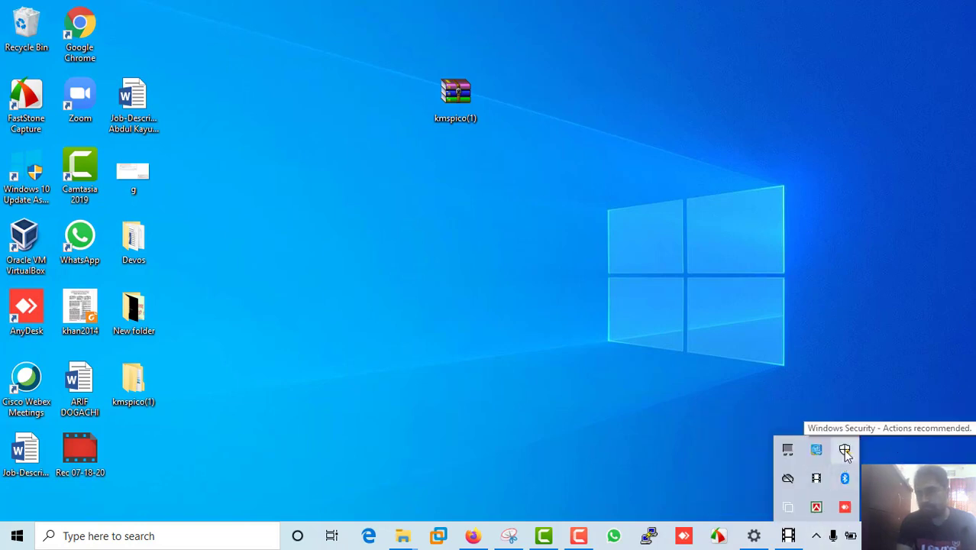
pyautogui.click(844, 451)
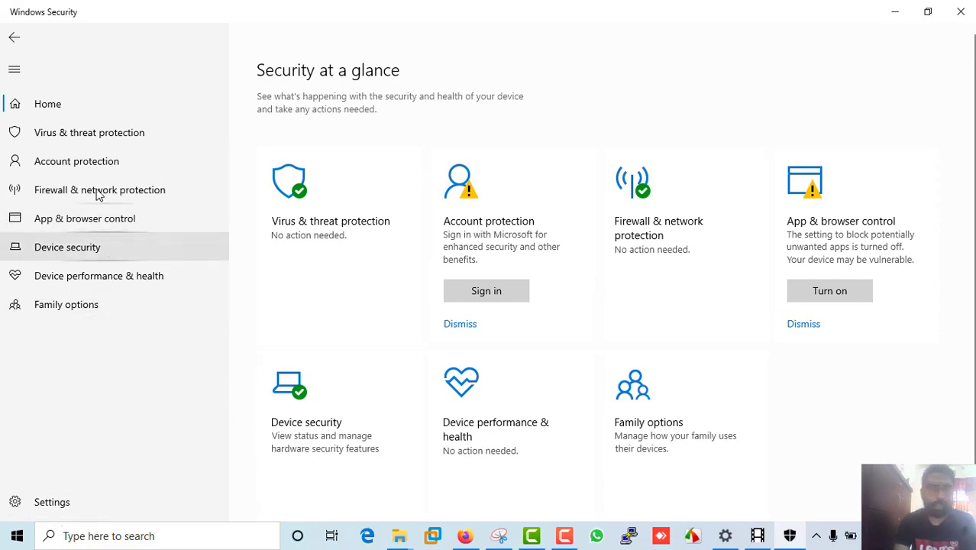
pyautogui.click(81, 137)
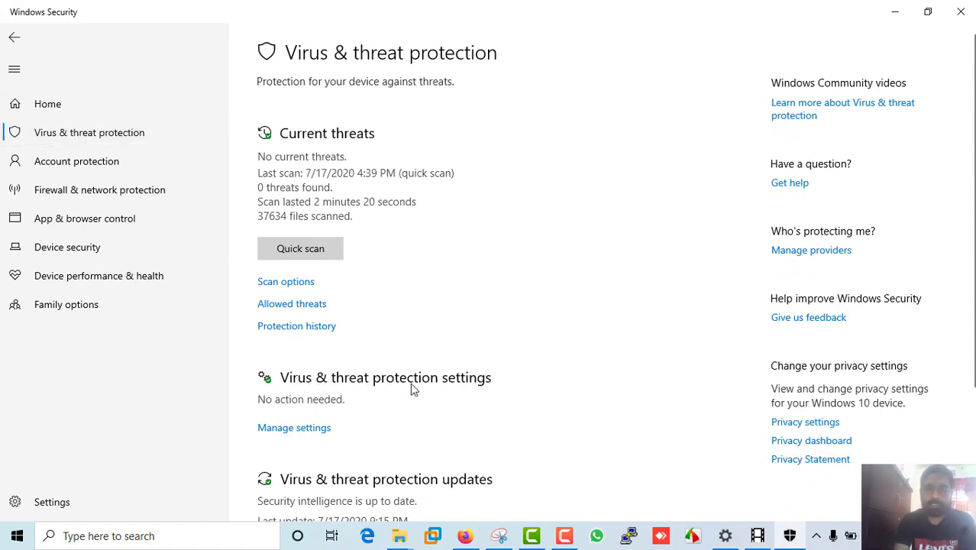
# Switch off real-time, cloud-delivered, automatic sample submission and tamper protection, then close Windows Security.
pyautogui.click(293, 429)
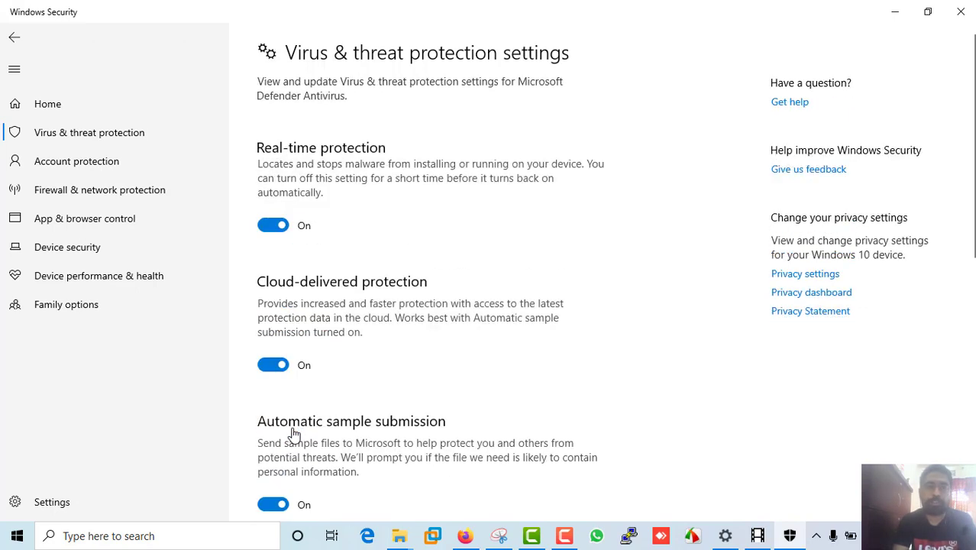
pyautogui.click(279, 228)
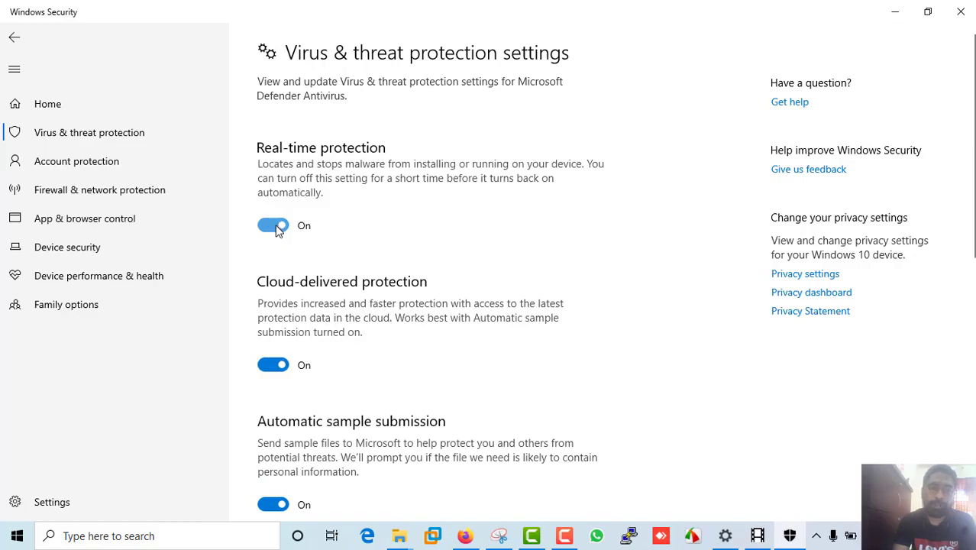
pyautogui.click(273, 380)
pyautogui.scroll(-3, 374, 374)
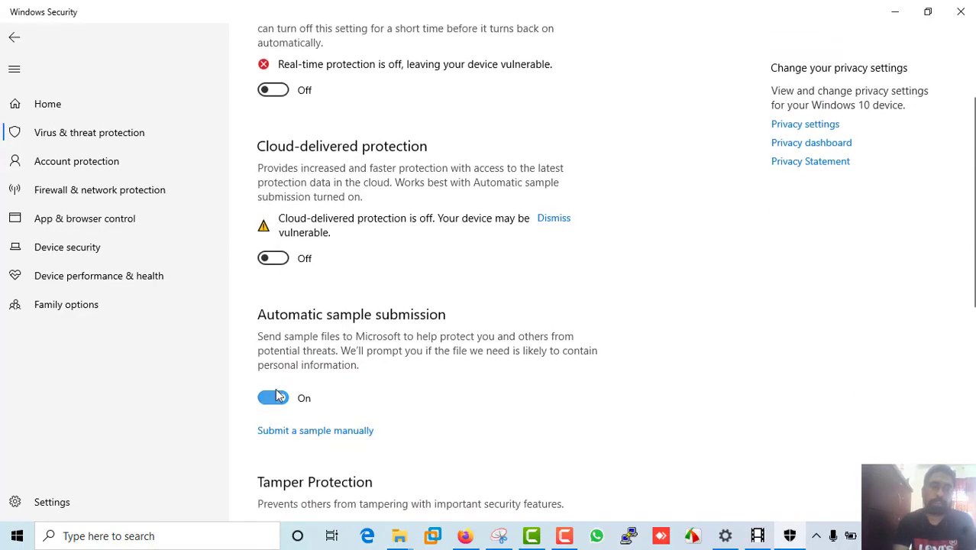
pyautogui.click(276, 398)
pyautogui.scroll(-6, 370, 381)
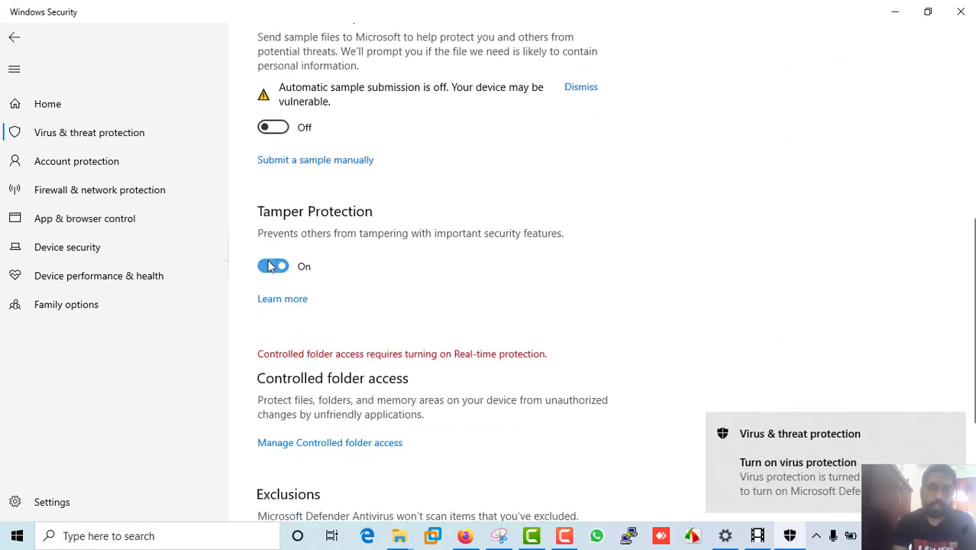
pyautogui.click(272, 266)
pyautogui.scroll(9, 545, 276)
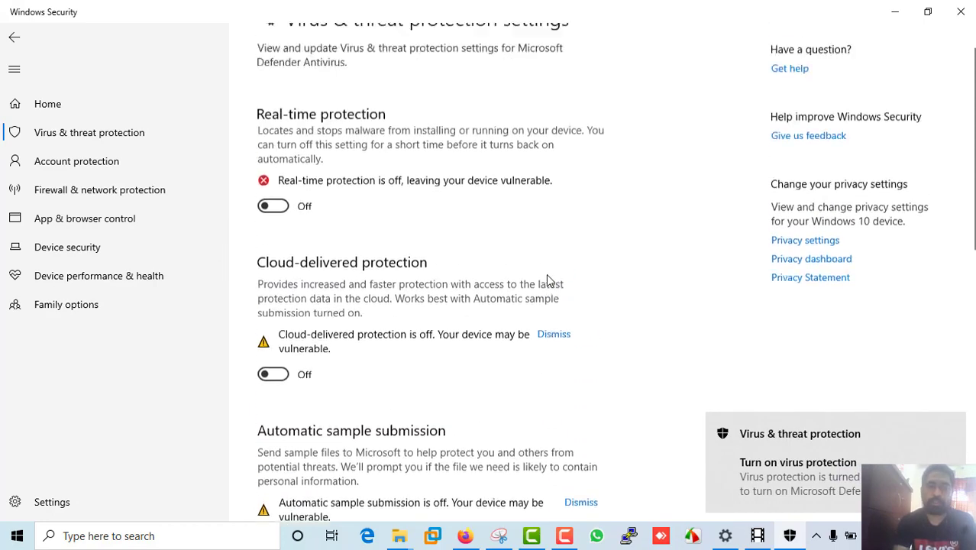
pyautogui.click(961, 12)
# Extract kmspico(1) to the default folder, entering the archive password.
pyautogui.rightClick(507, 168)
pyautogui.click(546, 211)
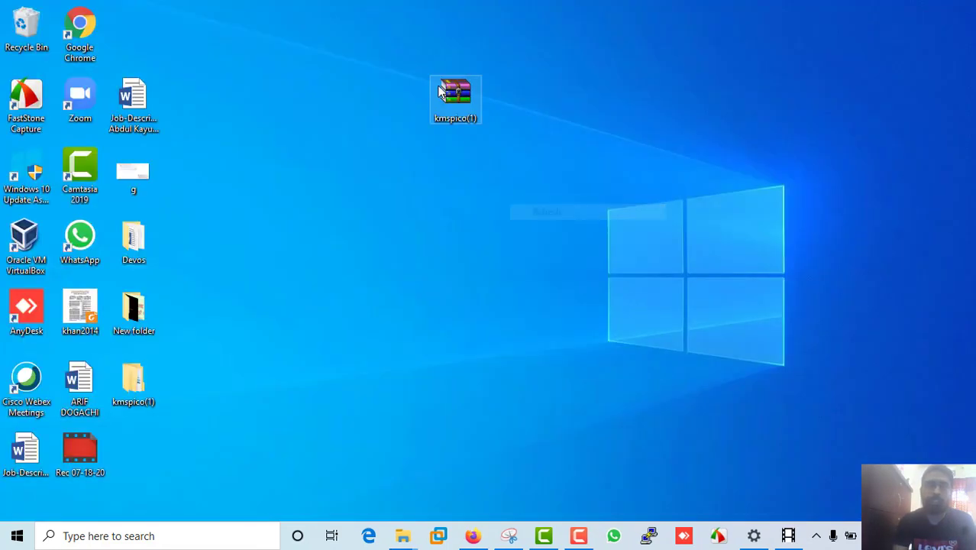
pyautogui.rightClick(462, 86)
pyautogui.click(496, 126)
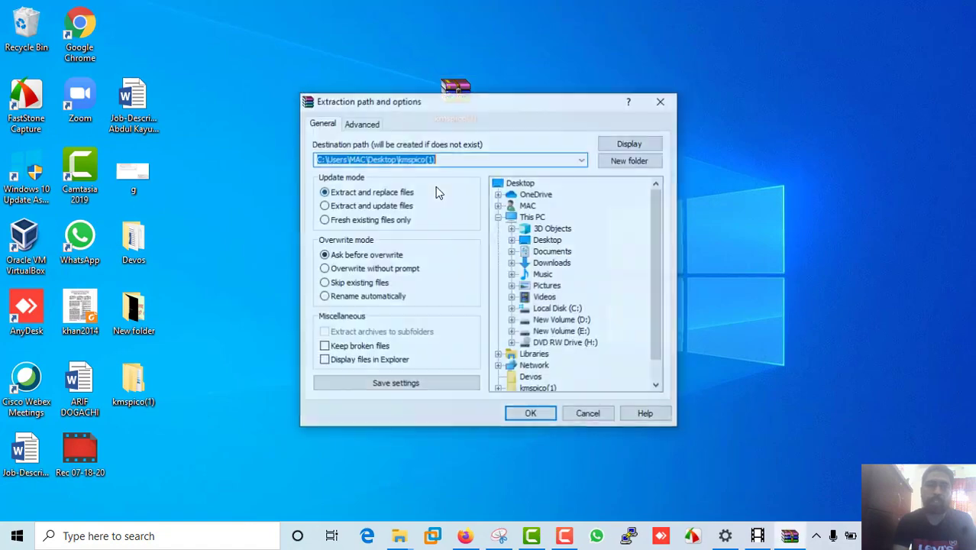
pyautogui.click(525, 413)
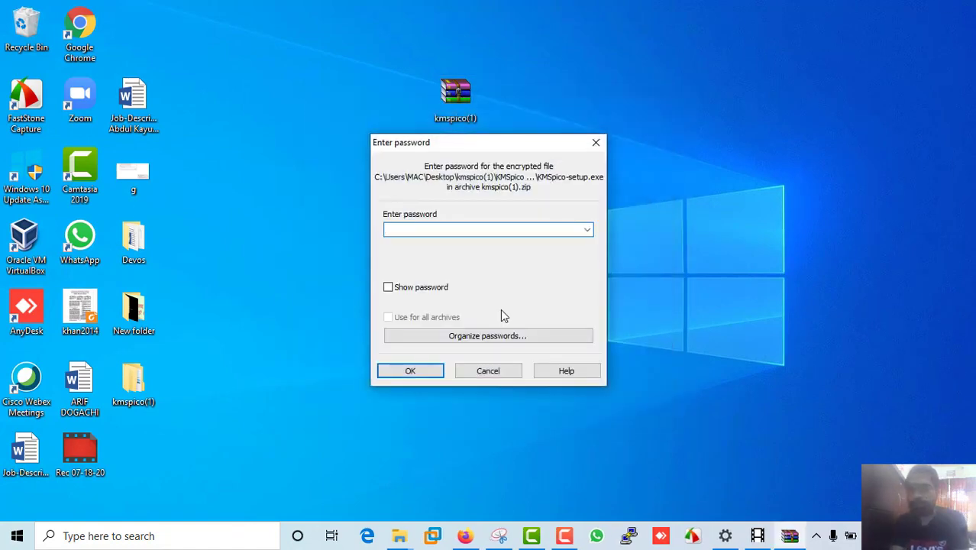
pyautogui.write('12345')
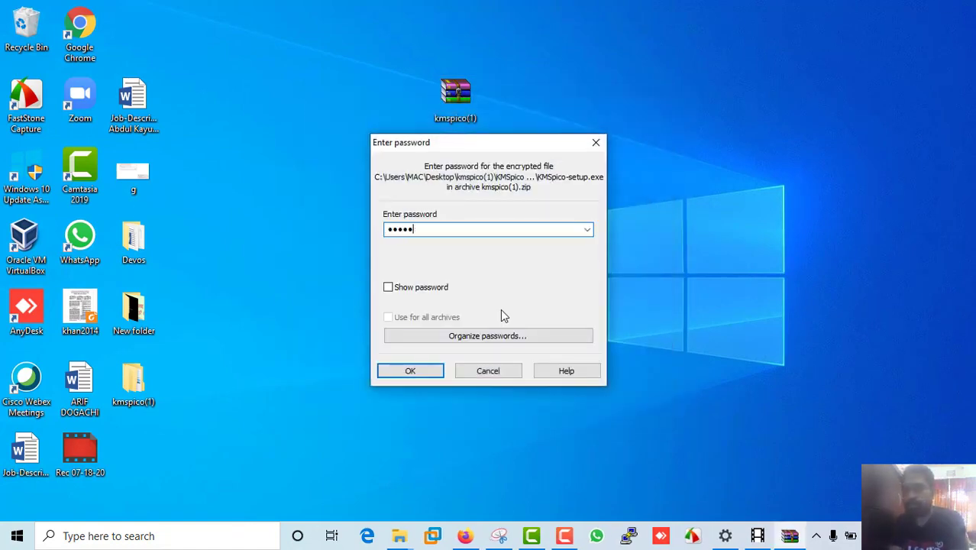
pyautogui.click(422, 371)
# Refresh the desktop twice so the new kmspico(1) folder appears.
pyautogui.rightClick(326, 202)
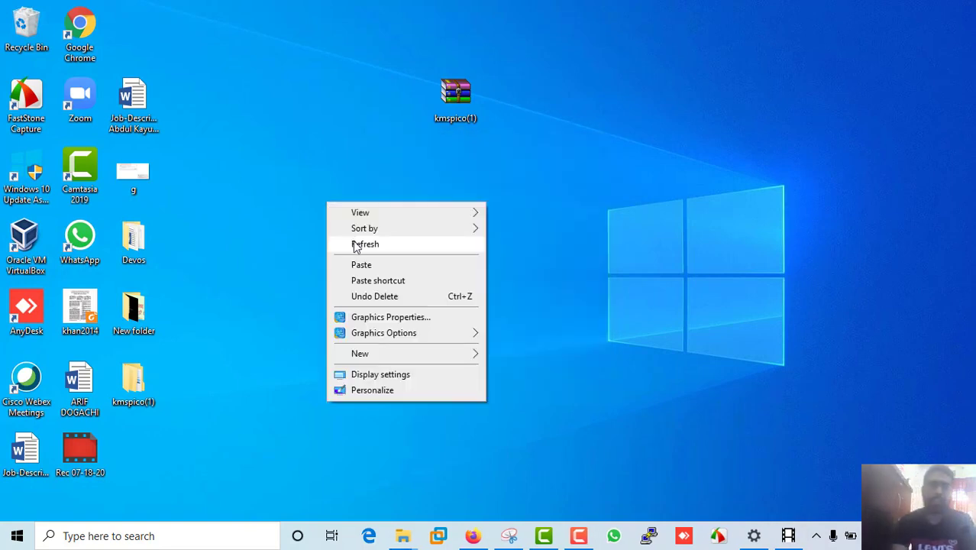
pyautogui.click(355, 244)
pyautogui.rightClick(313, 196)
pyautogui.click(336, 237)
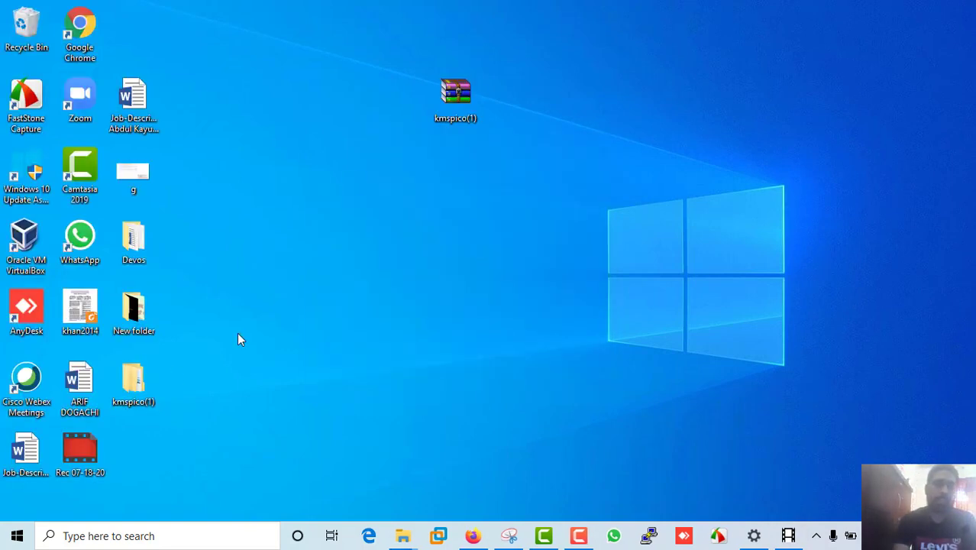
# Launch KMSpico-setup from kmspico(1) > KMSpico Activator, allowing it past the security warnings.
pyautogui.doubleClick(134, 379)
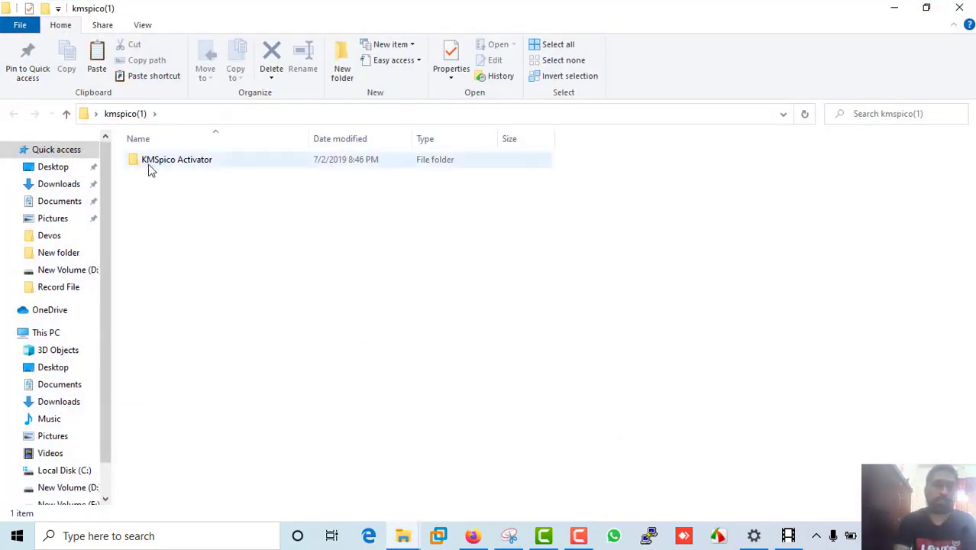
pyautogui.doubleClick(148, 164)
pyautogui.doubleClick(166, 162)
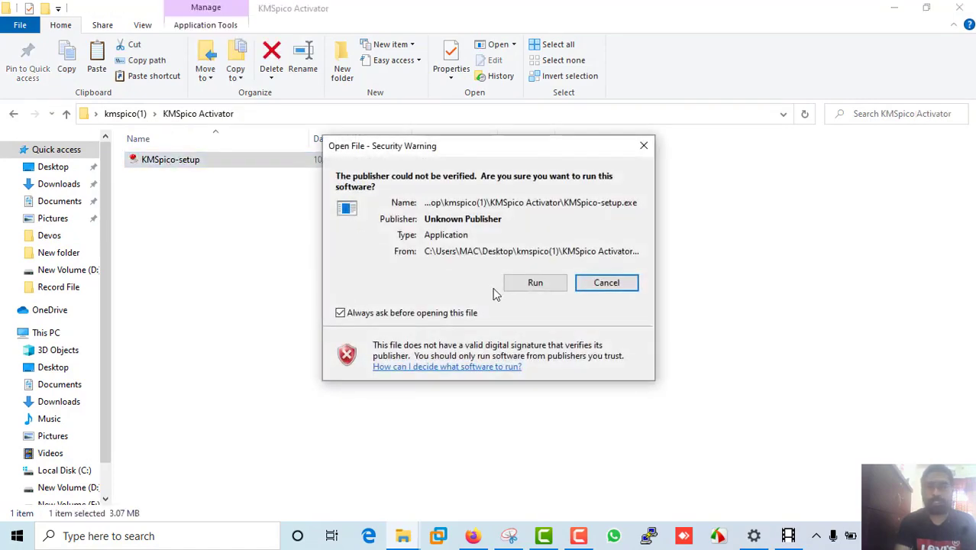
pyautogui.click(519, 289)
pyautogui.click(527, 283)
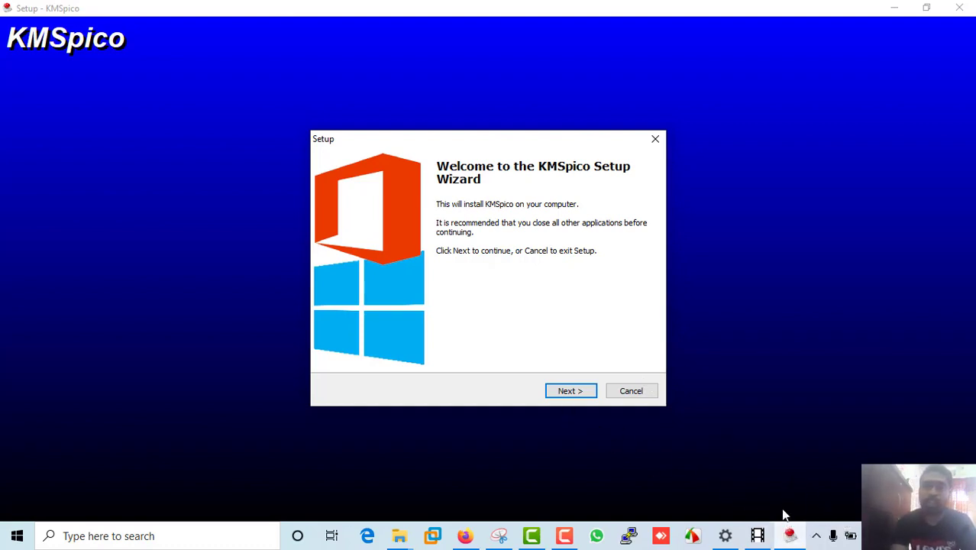
# Cancel the KMSpico Setup Wizard, confirm exiting, and close File Explorer.
pyautogui.click(638, 395)
pyautogui.click(537, 336)
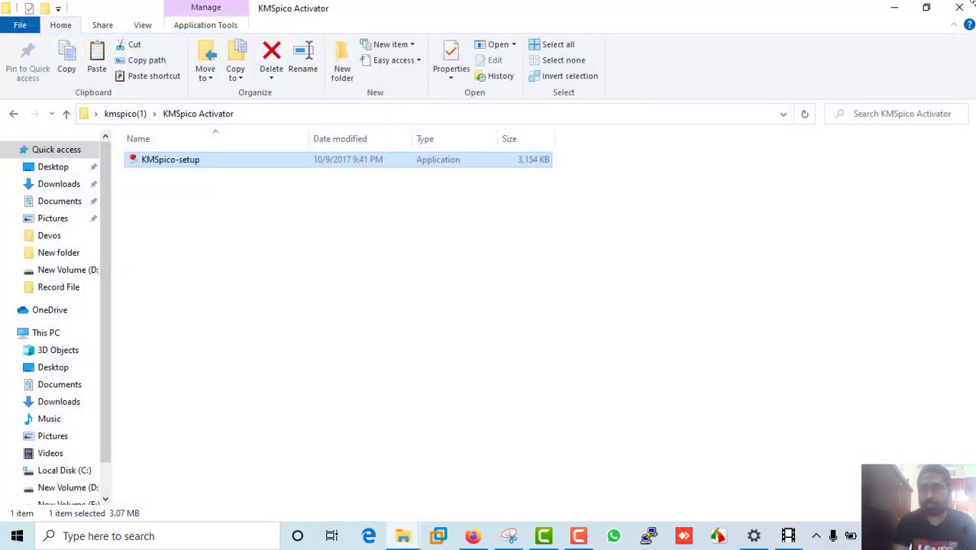
pyautogui.click(960, 7)
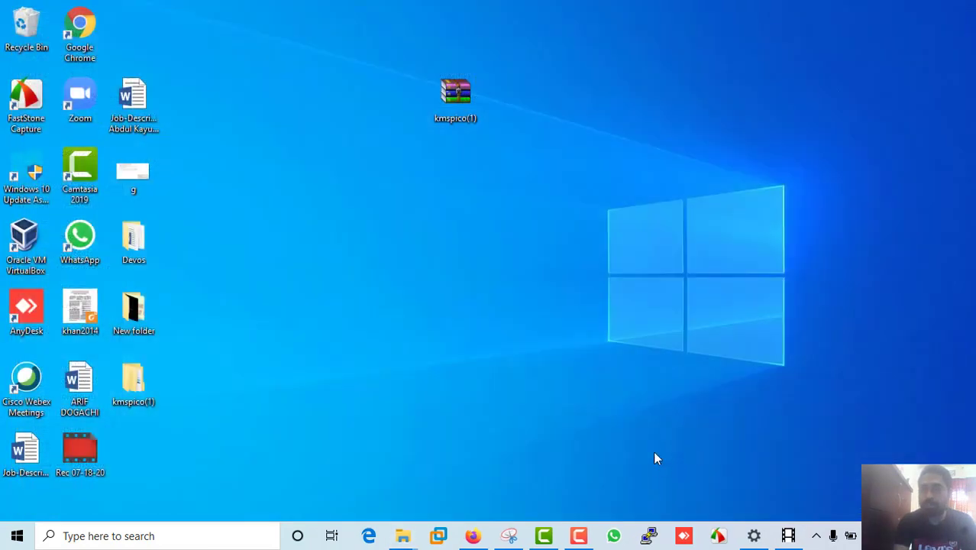
pyautogui.click(814, 536)
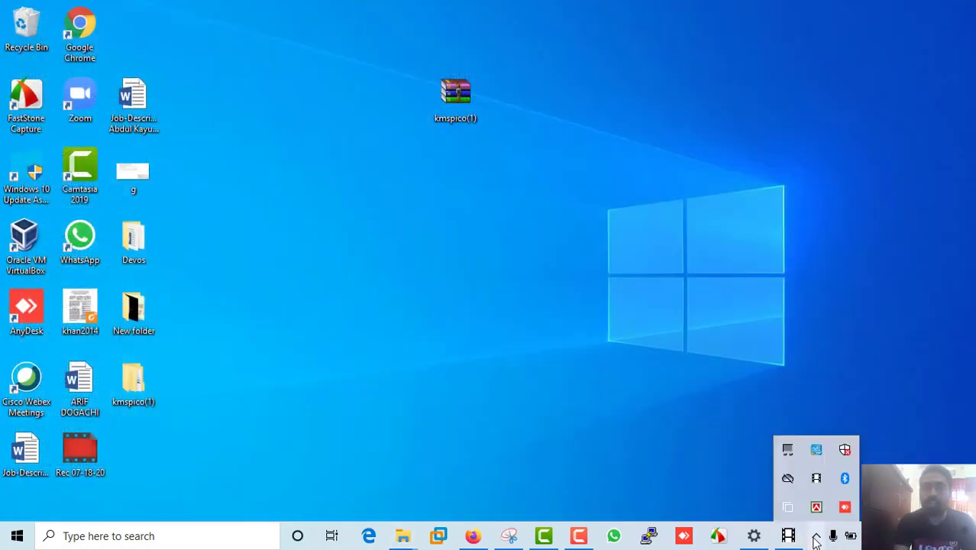
pyautogui.click(844, 452)
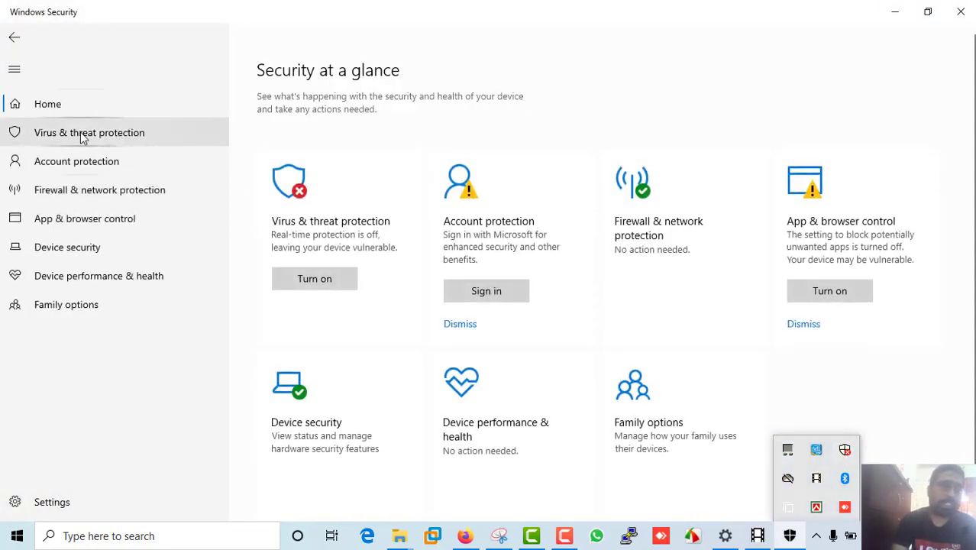
pyautogui.click(82, 135)
pyautogui.scroll(-2, 418, 366)
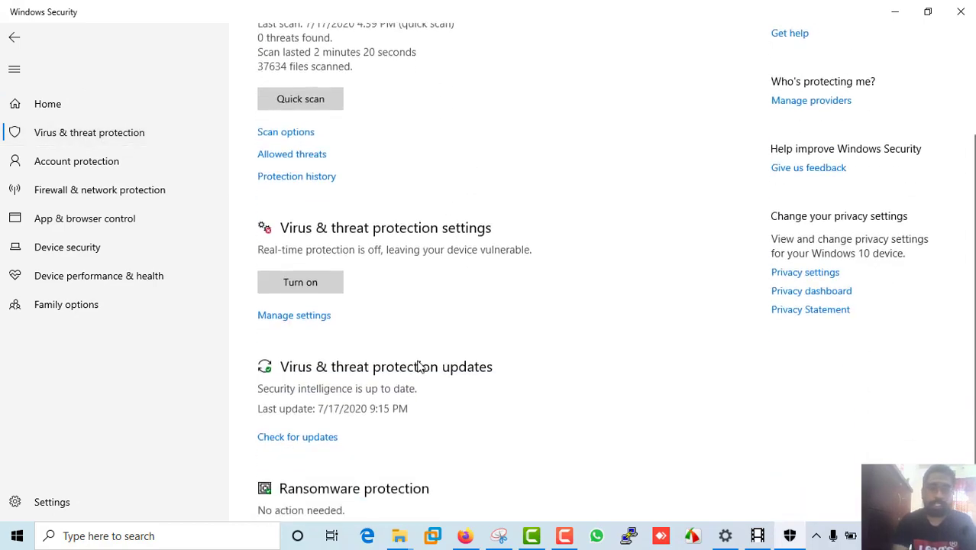
pyautogui.click(298, 315)
pyautogui.scroll(-1, 299, 317)
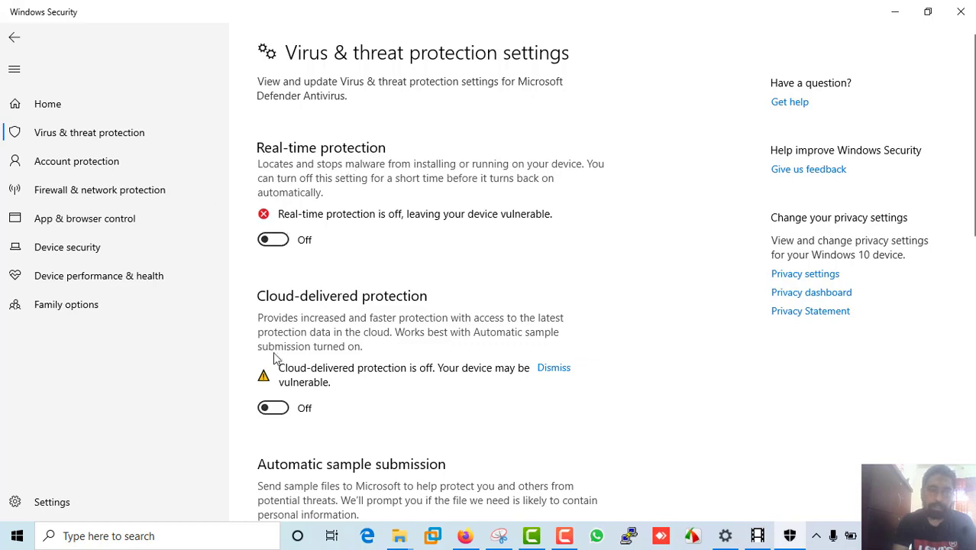
pyautogui.scroll(-4, 417, 362)
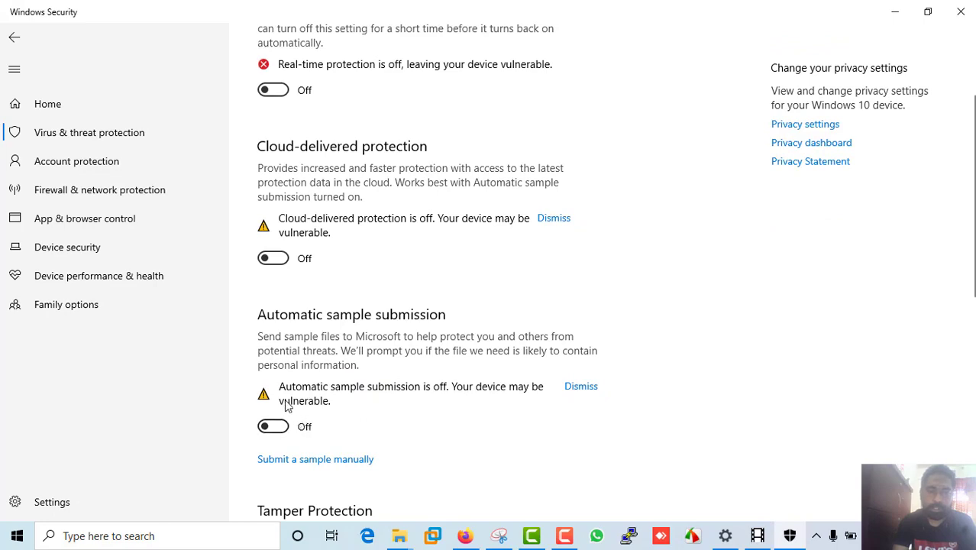
pyautogui.click(960, 12)
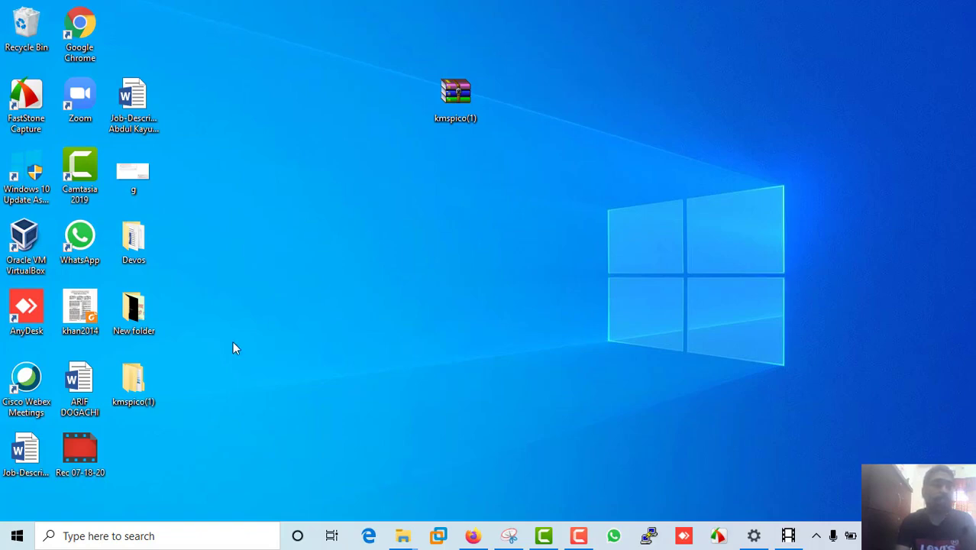
pyautogui.doubleClick(131, 384)
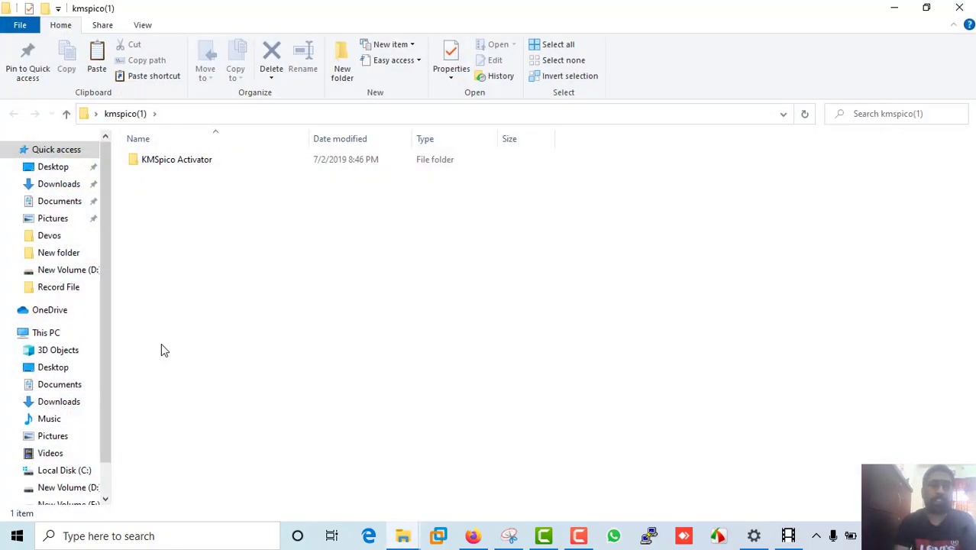
pyautogui.click(163, 159)
pyautogui.doubleClick(162, 159)
pyautogui.click(162, 158)
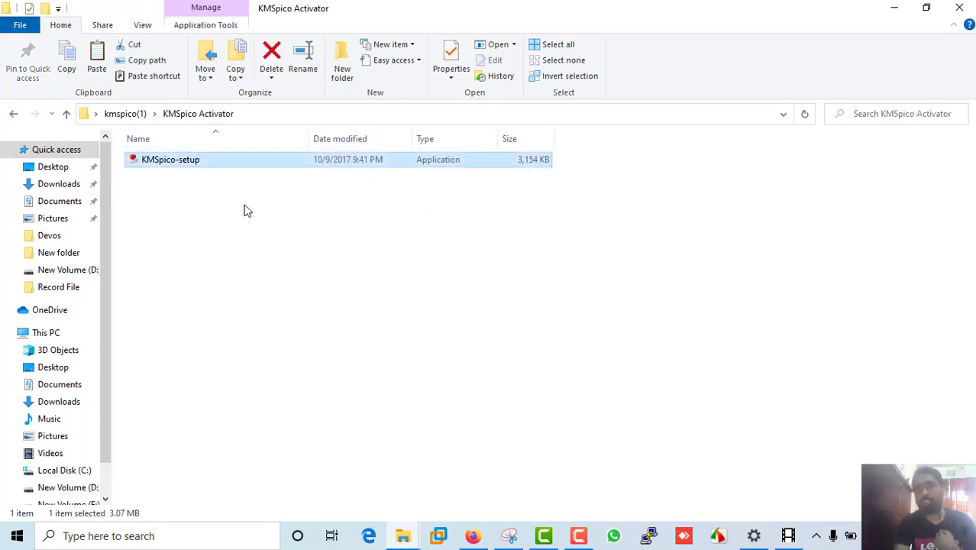
pyautogui.click(961, 7)
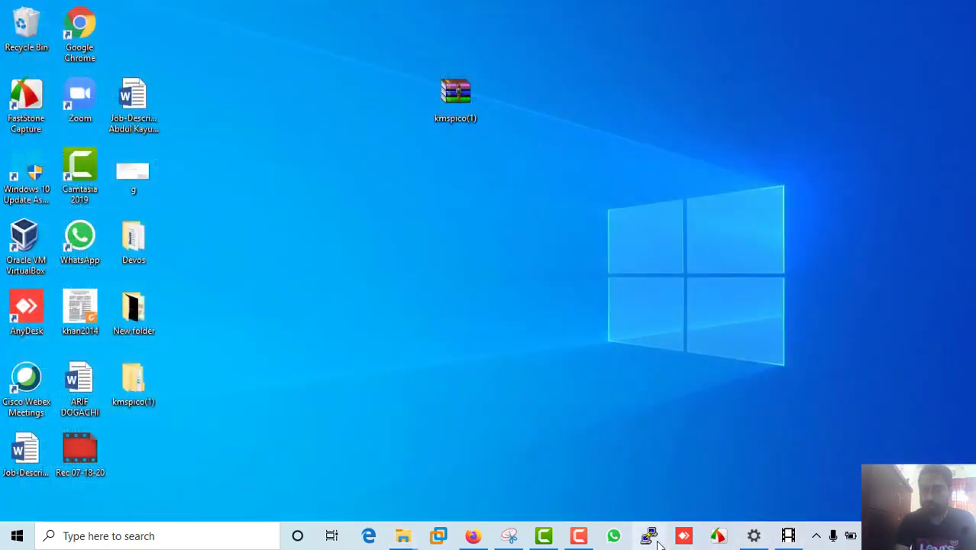